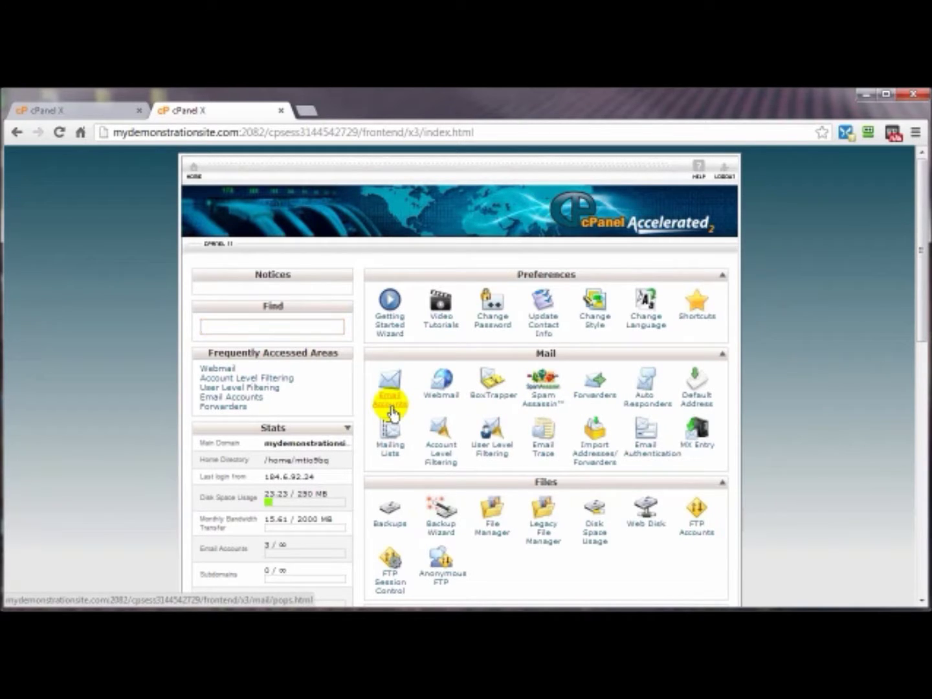
View the Email Accounts page, check the email account usage on the home page, and reopen Email Accounts
{"action": "left_click", "coordinate": [390, 408]}
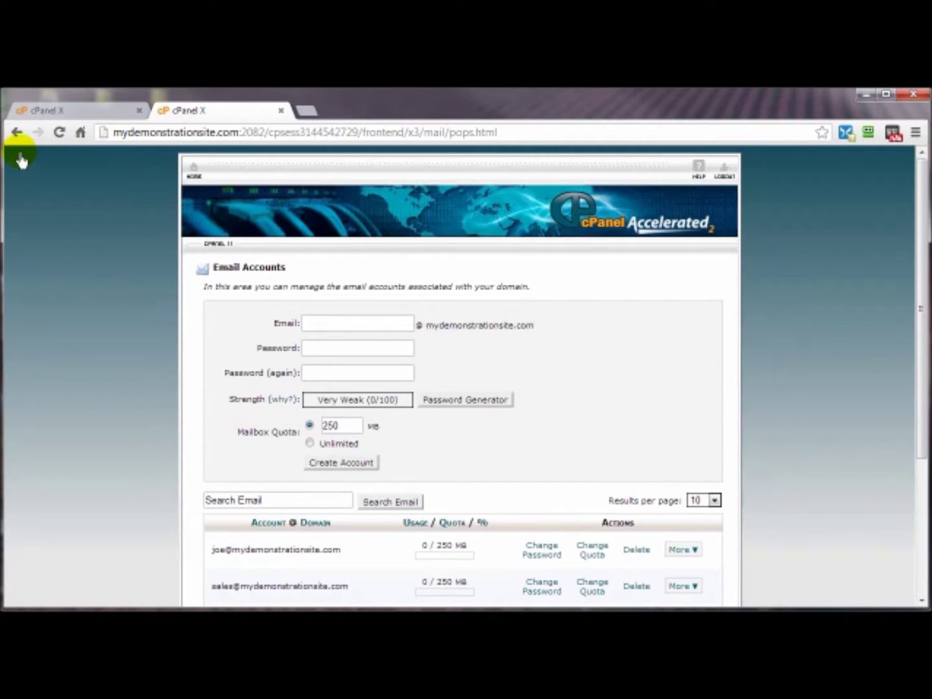
{"action": "left_click", "coordinate": [17, 132]}
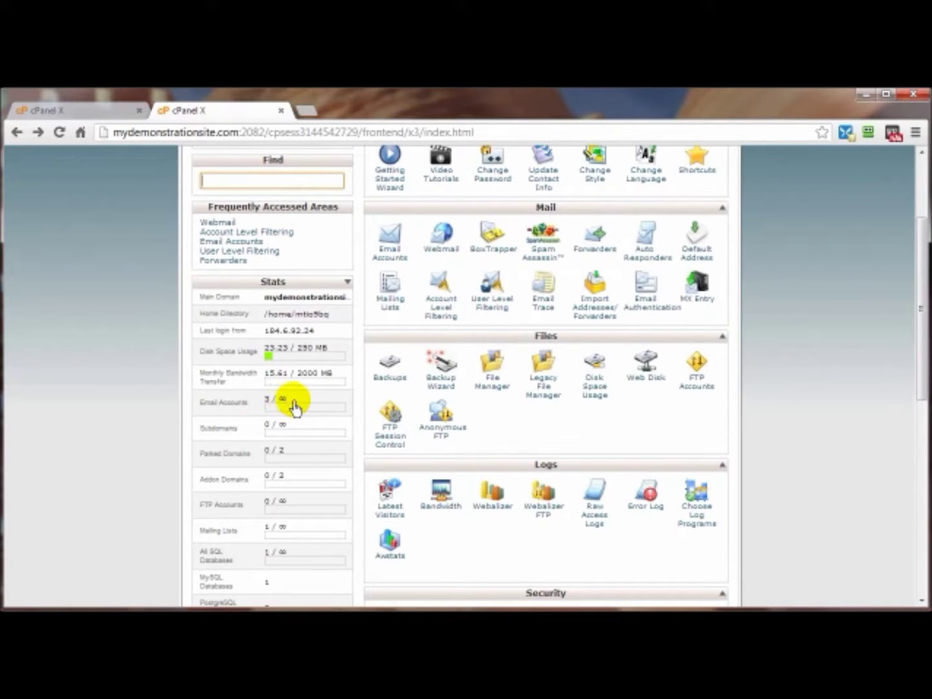
{"action": "left_click", "coordinate": [392, 258]}
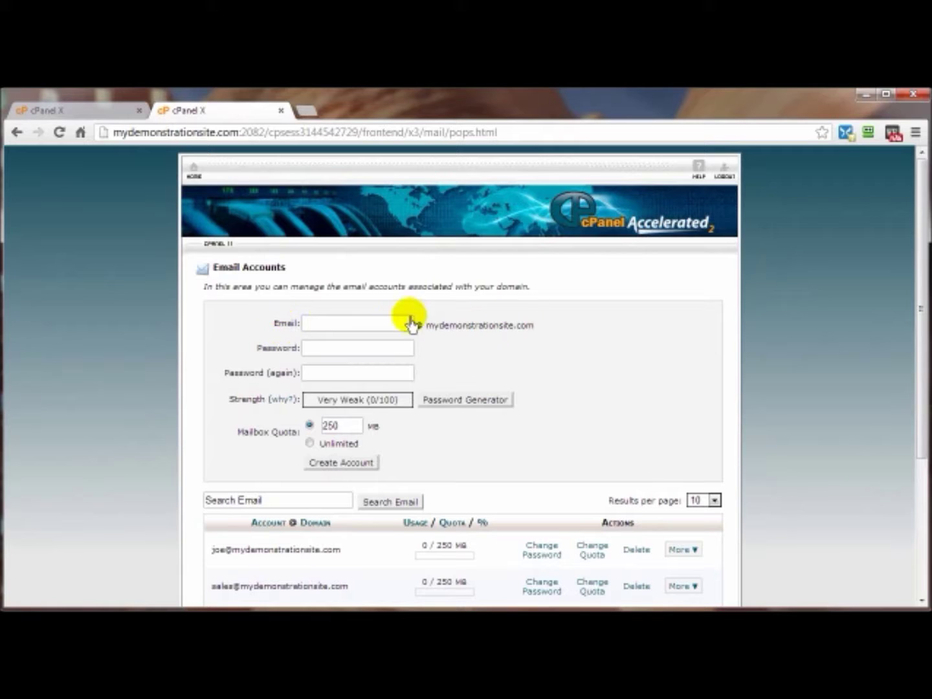
Try to create an email account on mydemonstrationsite.com using a generated password, copied and marked as saved, with a 250 MB mailbox quota
{"action": "left_click", "coordinate": [316, 329]}
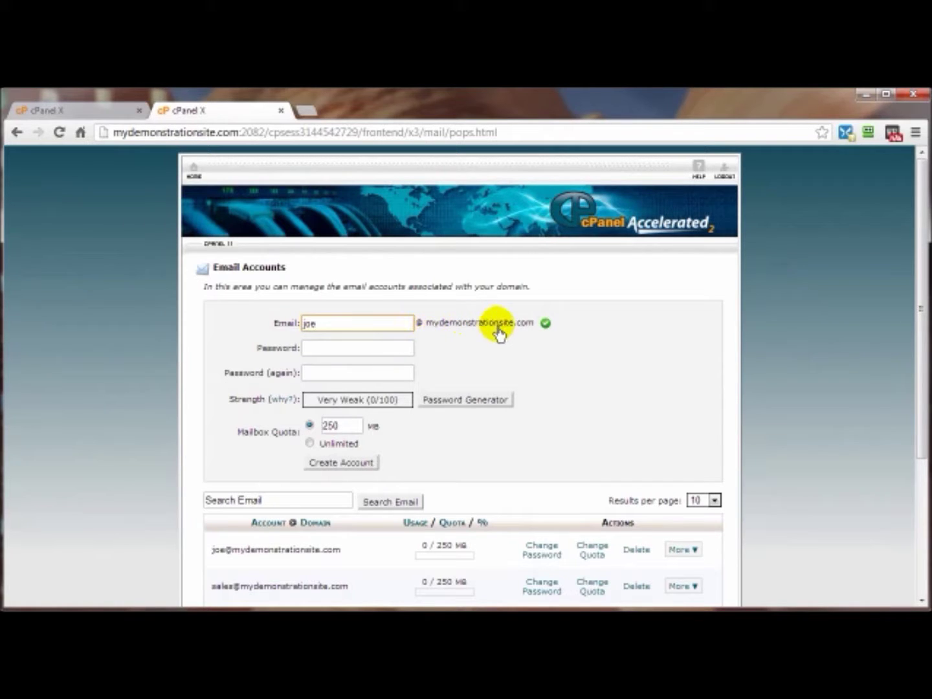
{"action": "left_click", "coordinate": [455, 405]}
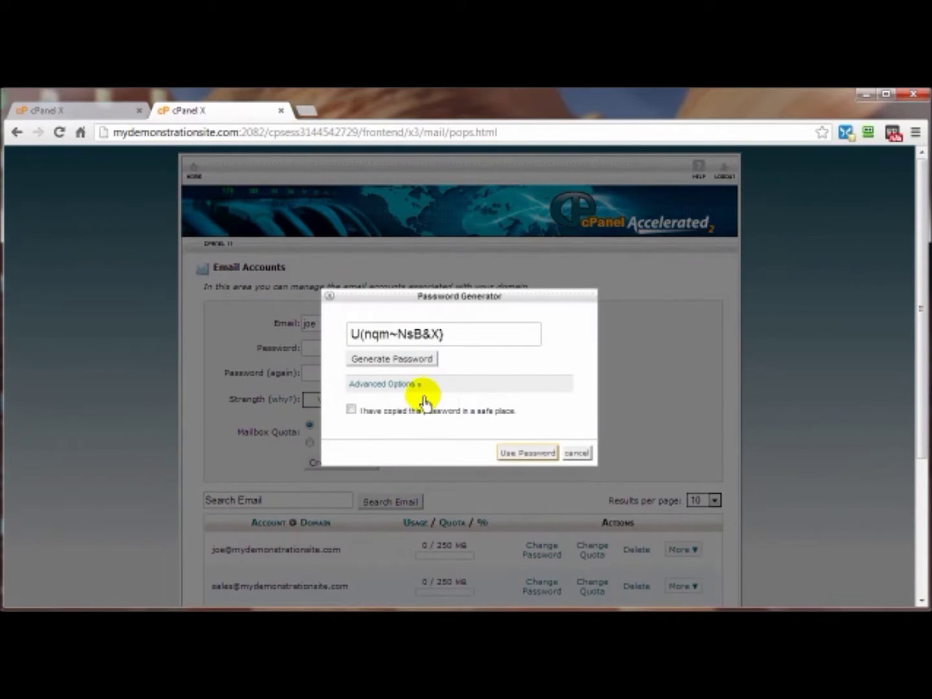
{"action": "left_click_drag", "start_coordinate": [449, 335], "coordinate": [337, 334]}
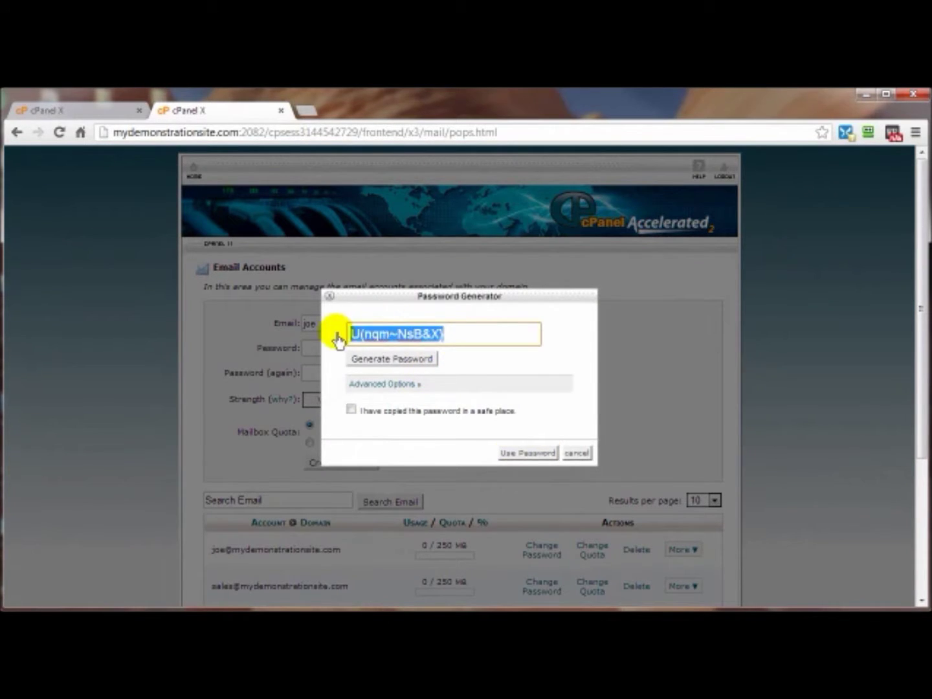
{"action": "right_click", "coordinate": [377, 334]}
{"action": "left_click", "coordinate": [412, 393]}
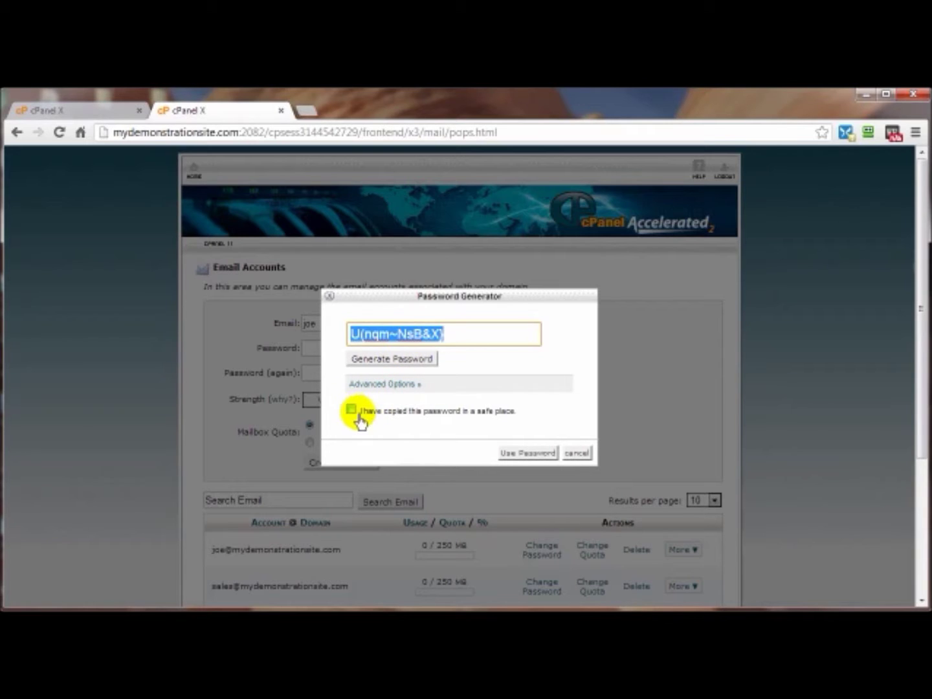
{"action": "left_click", "coordinate": [351, 410]}
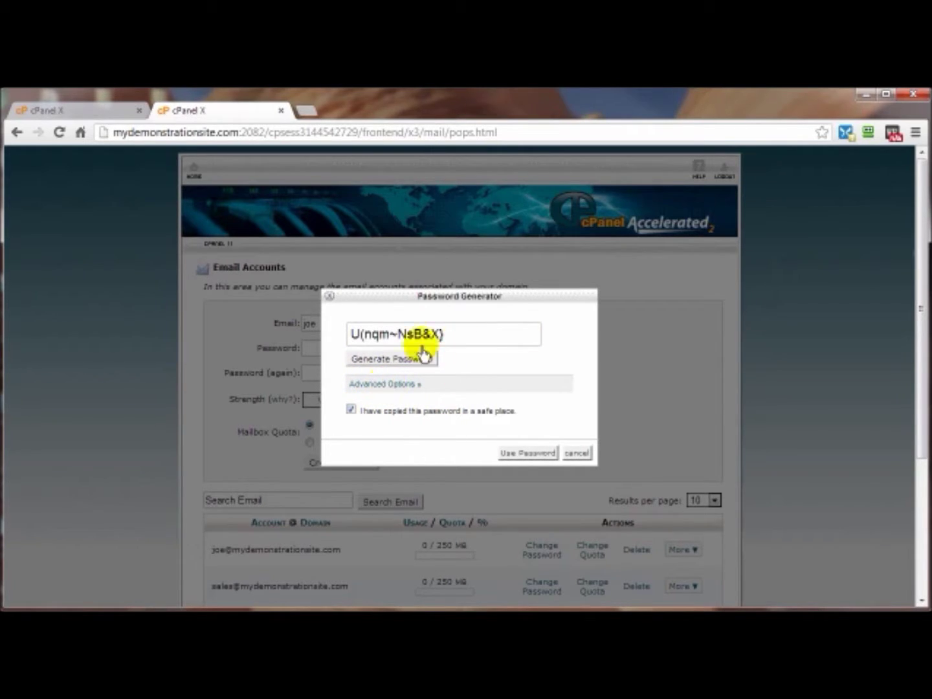
{"action": "left_click", "coordinate": [511, 455]}
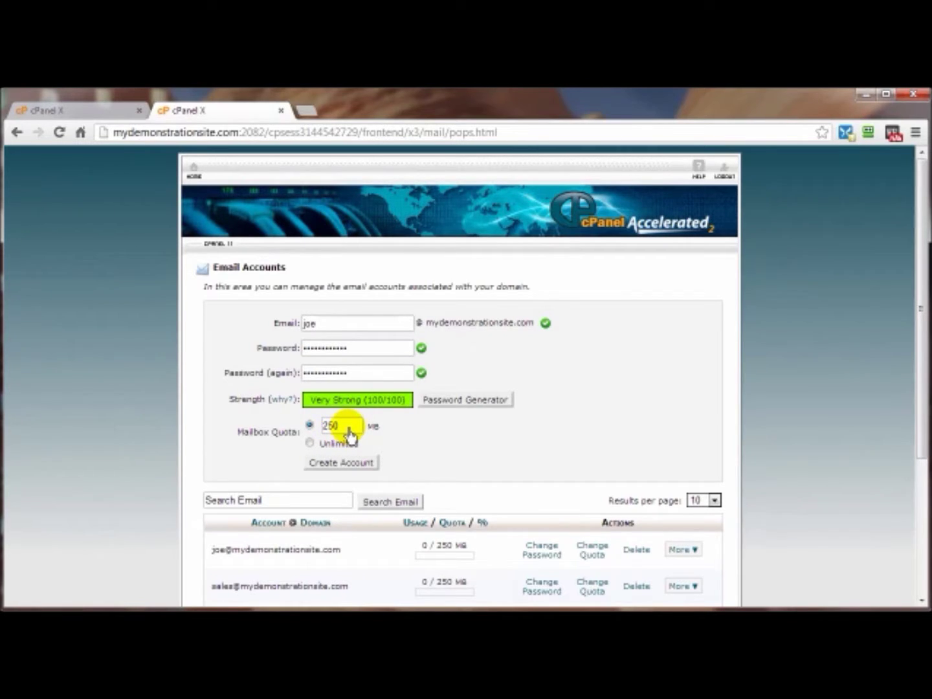
{"action": "left_click", "coordinate": [334, 465]}
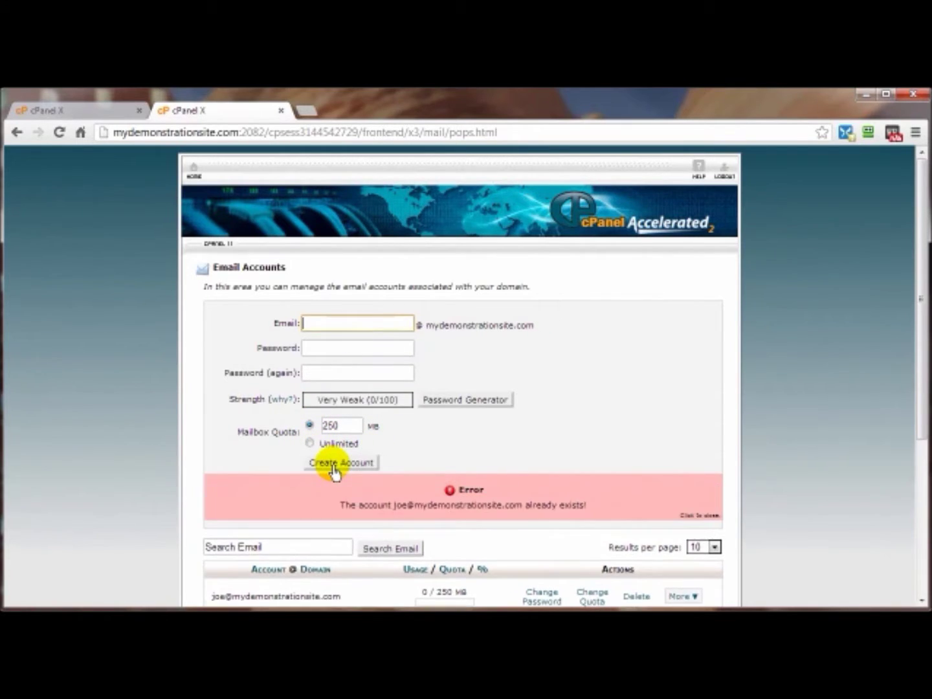
{"action": "left_click", "coordinate": [620, 175]}
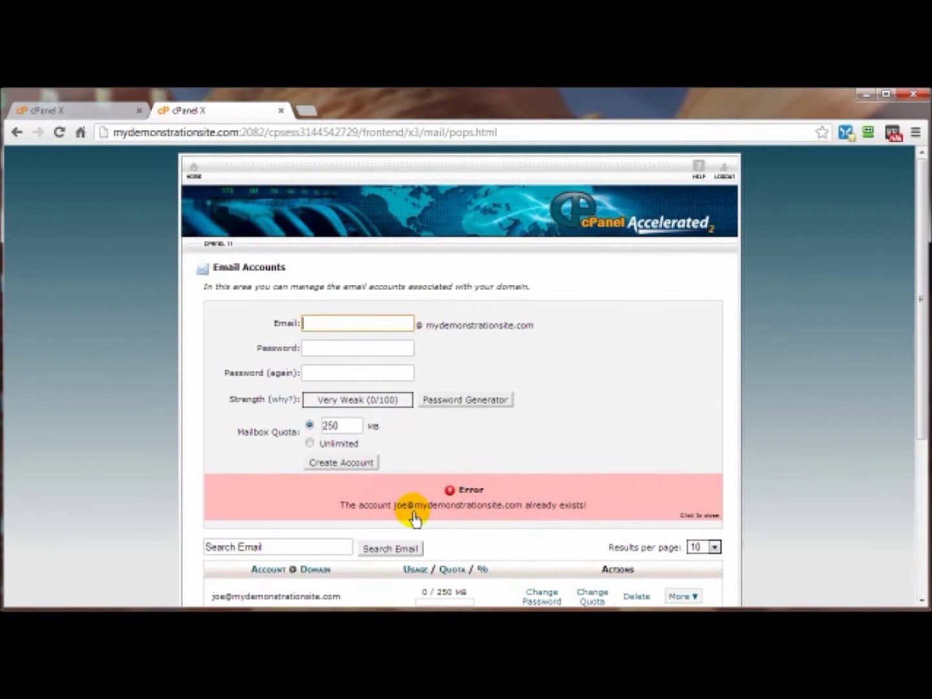
Review the list of existing email accounts and show the additional actions for the first account
{"action": "scroll", "coordinate": [413, 516], "scroll_direction": "down", "scroll_amount": 2}
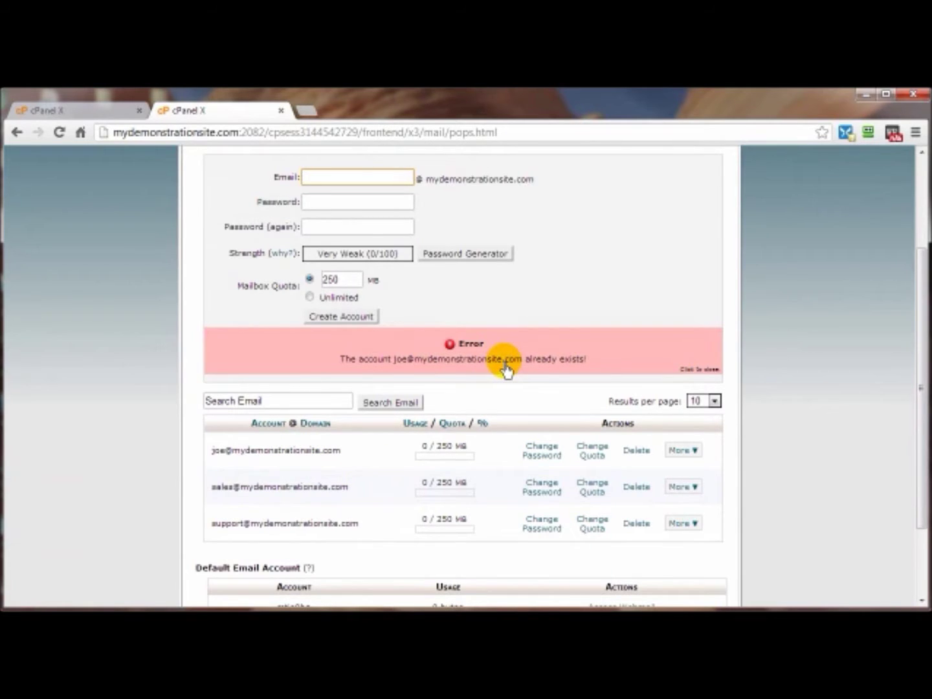
{"action": "scroll", "coordinate": [505, 369], "scroll_direction": "up", "scroll_amount": 1}
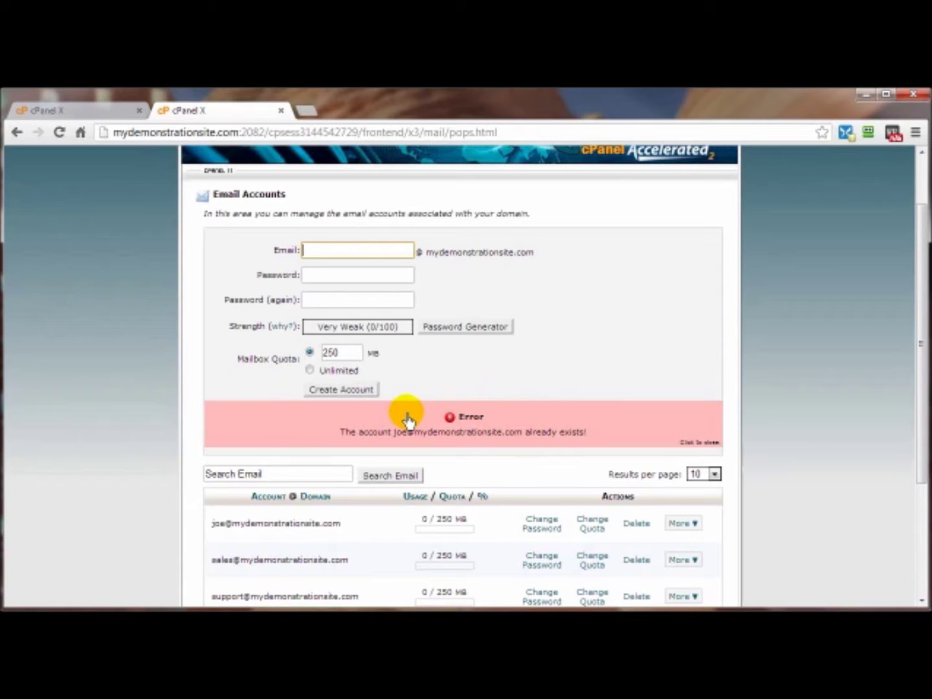
{"action": "scroll", "coordinate": [712, 444], "scroll_direction": "down", "scroll_amount": 2}
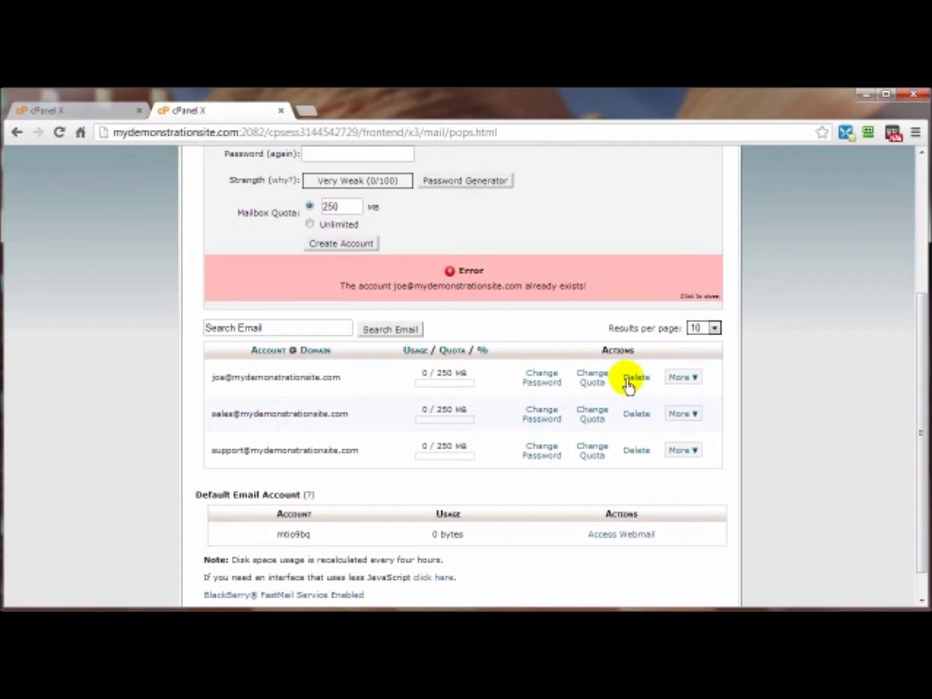
{"action": "left_click", "coordinate": [688, 378]}
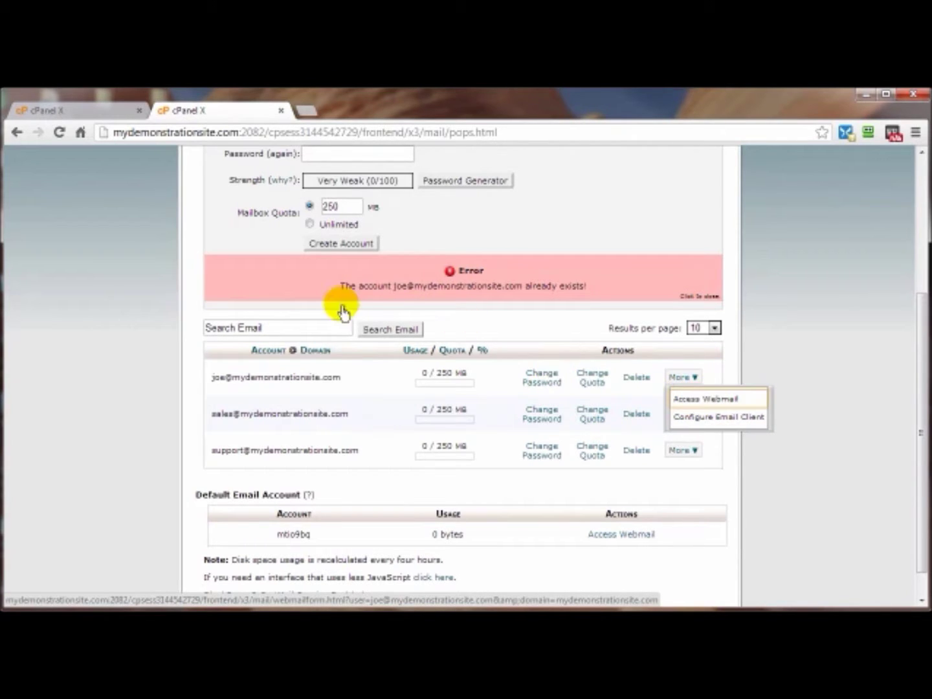
Go to the webmail login from the home page, view the mail portal in Horde, and close it
{"action": "left_click", "coordinate": [19, 133]}
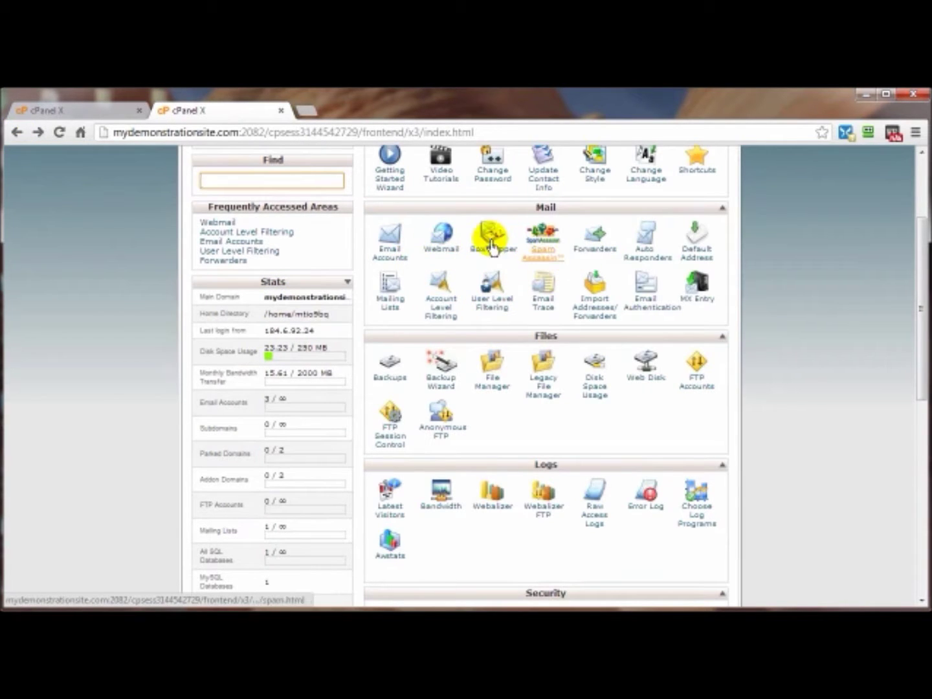
{"action": "left_click", "coordinate": [440, 257]}
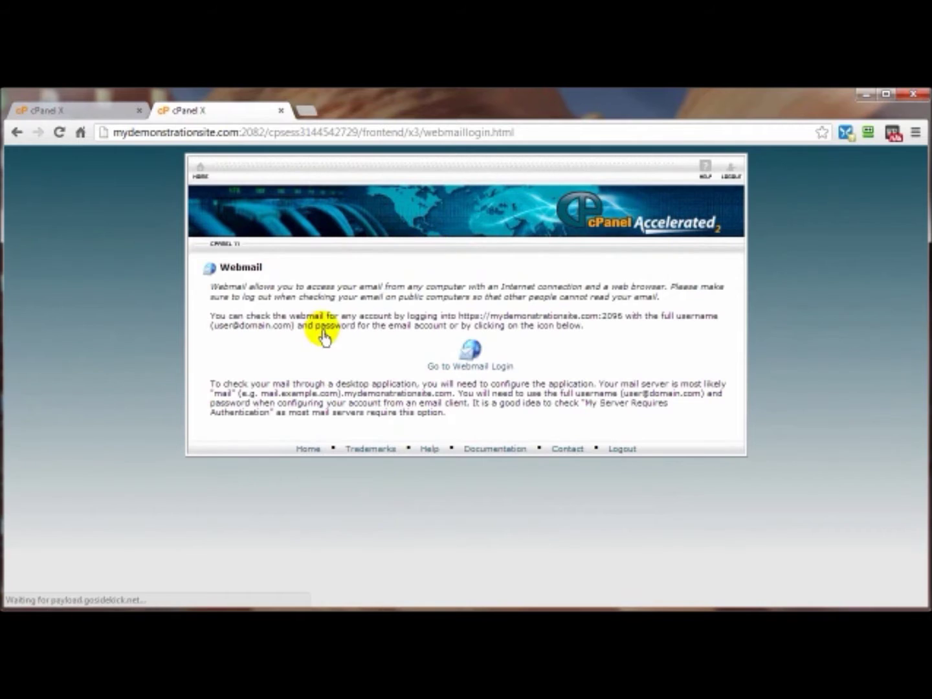
{"action": "left_click", "coordinate": [457, 375]}
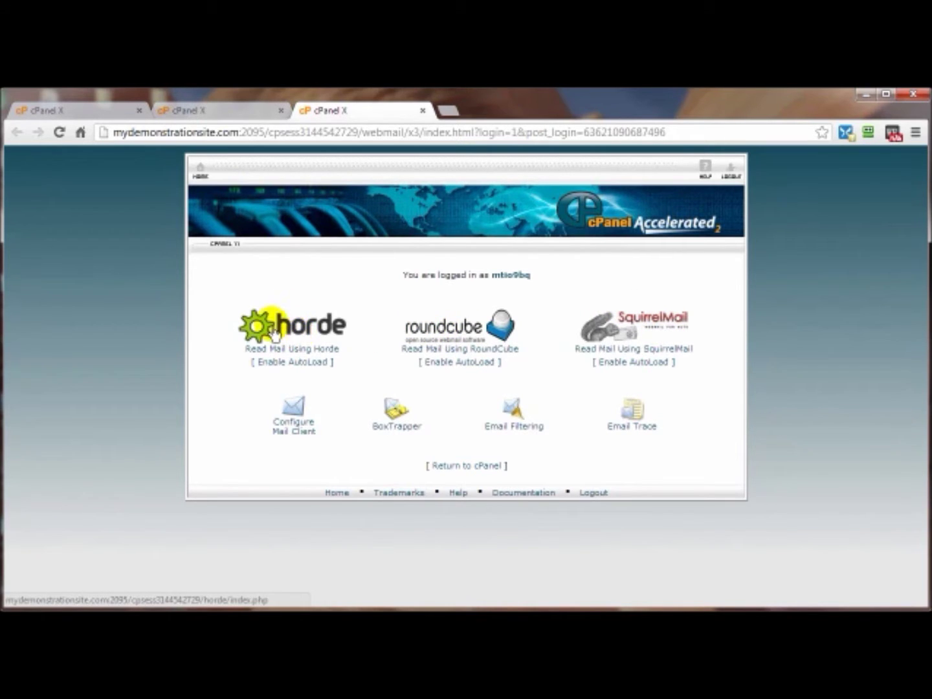
{"action": "left_click", "coordinate": [309, 336]}
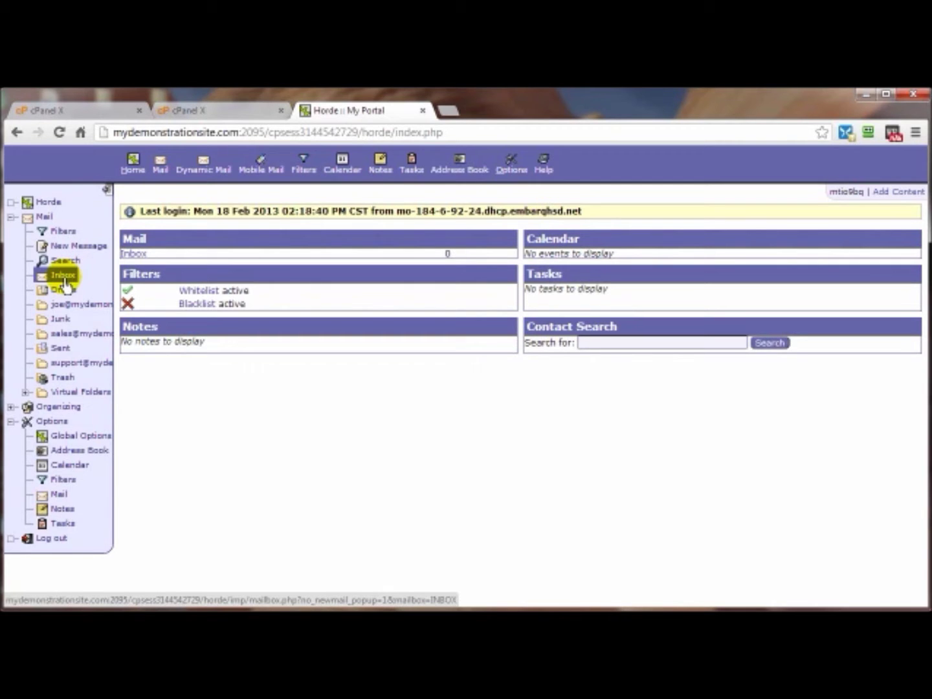
{"action": "left_click", "coordinate": [17, 131]}
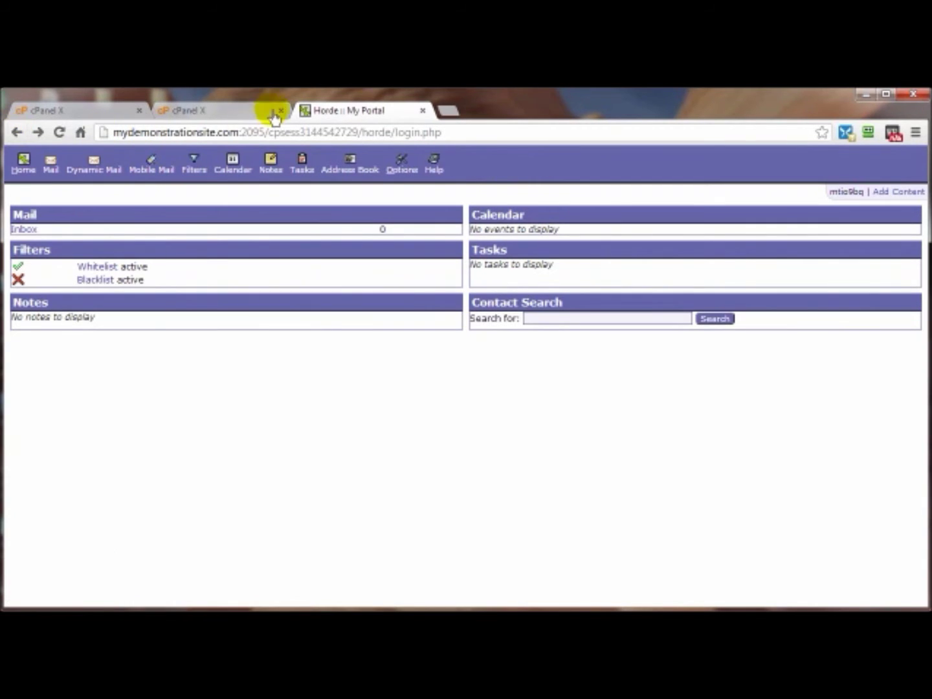
{"action": "left_click", "coordinate": [423, 112]}
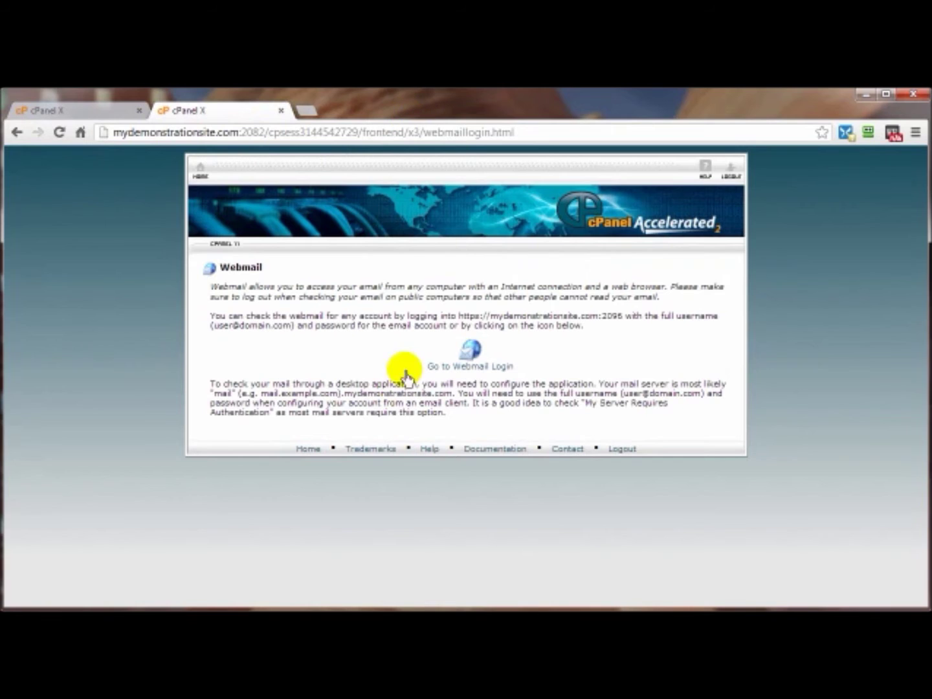
Return to Email Accounts through the home page and open the email client configuration for the first account
{"action": "left_click", "coordinate": [202, 176]}
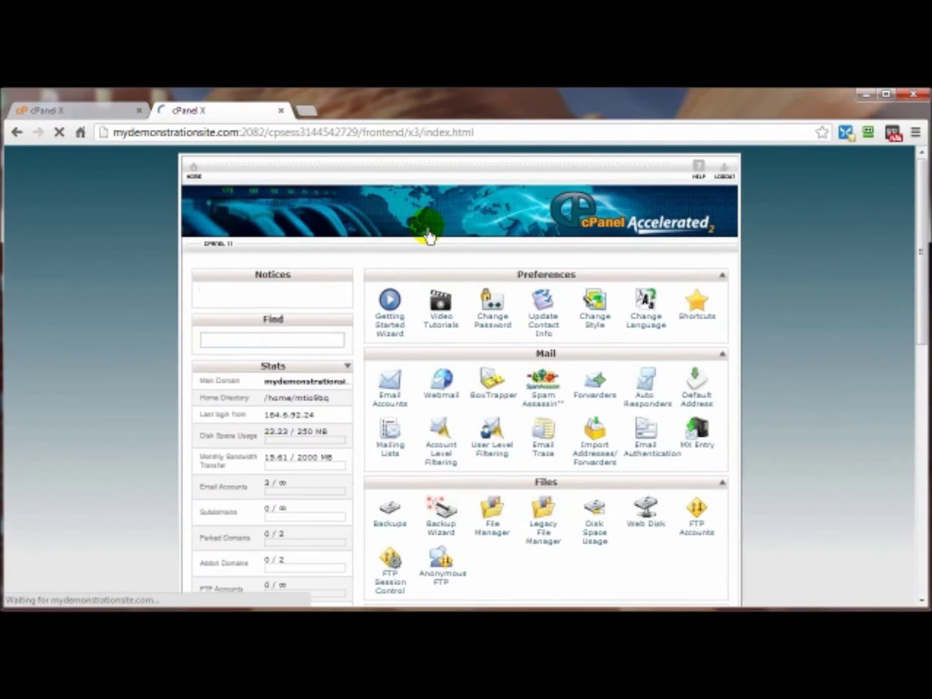
{"action": "left_click", "coordinate": [386, 399]}
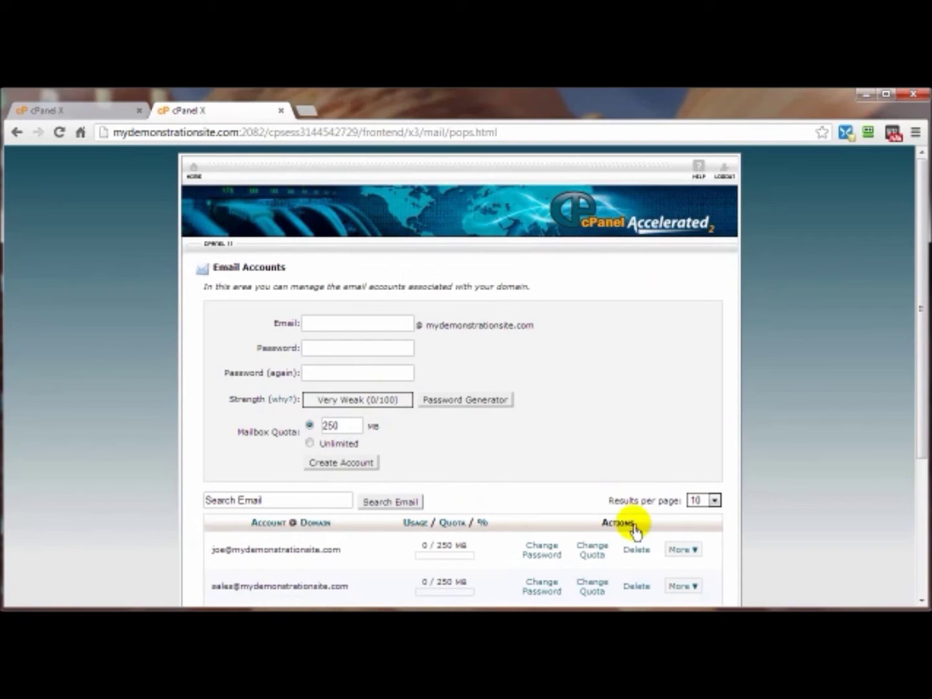
{"action": "scroll", "coordinate": [641, 489], "scroll_direction": "down", "scroll_amount": 1}
{"action": "left_click", "coordinate": [687, 478]}
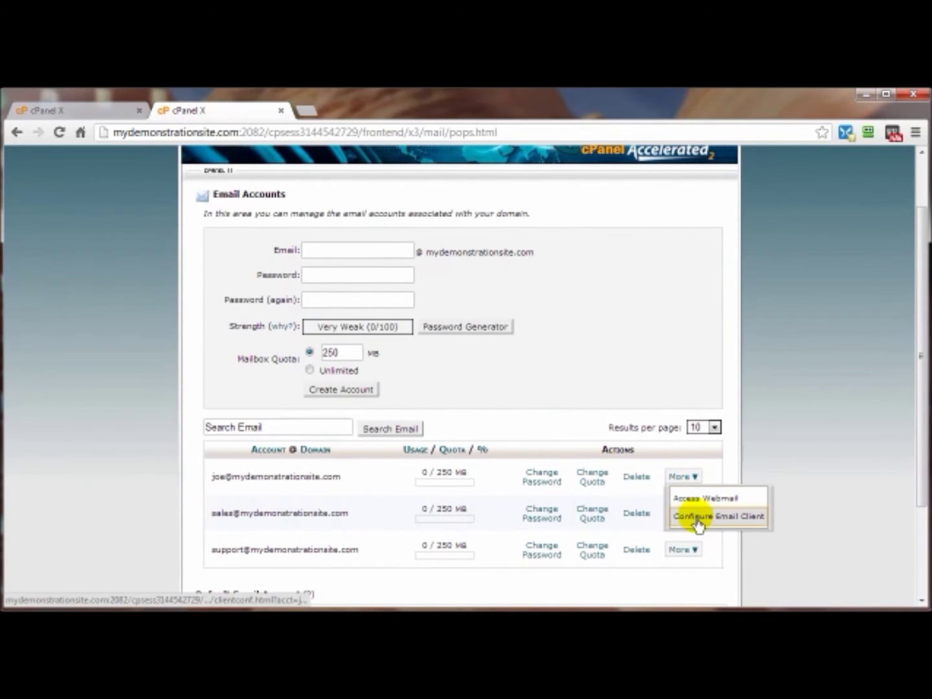
{"action": "left_click", "coordinate": [695, 521]}
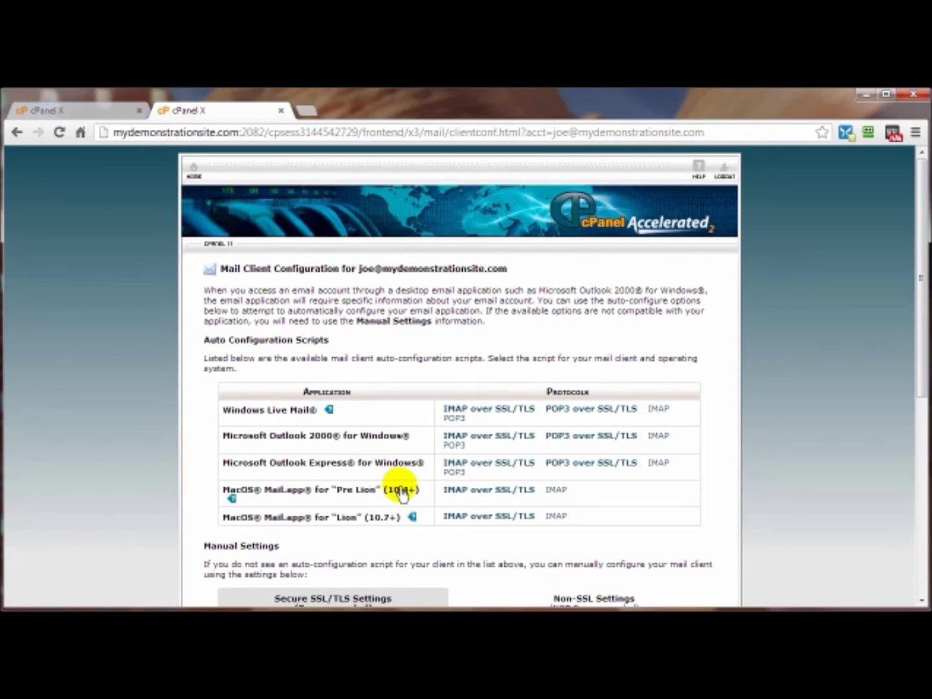
Review the auto-configuration scripts and manual SSL and non-SSL mail settings, and return to the home page
{"action": "scroll", "coordinate": [454, 427], "scroll_direction": "down", "scroll_amount": 3}
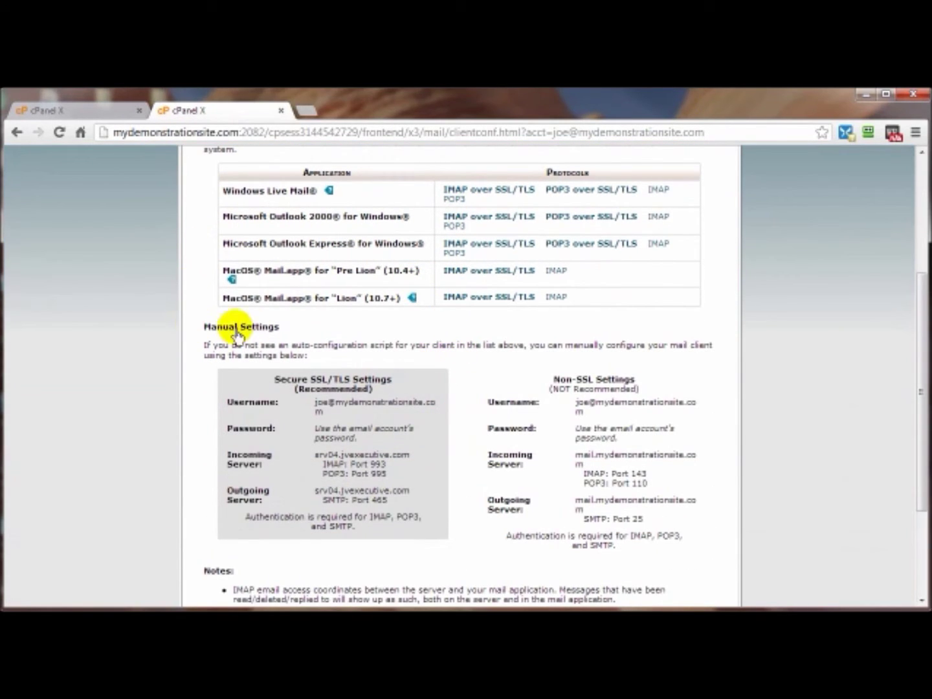
{"action": "scroll", "coordinate": [382, 335], "scroll_direction": "up", "scroll_amount": 3}
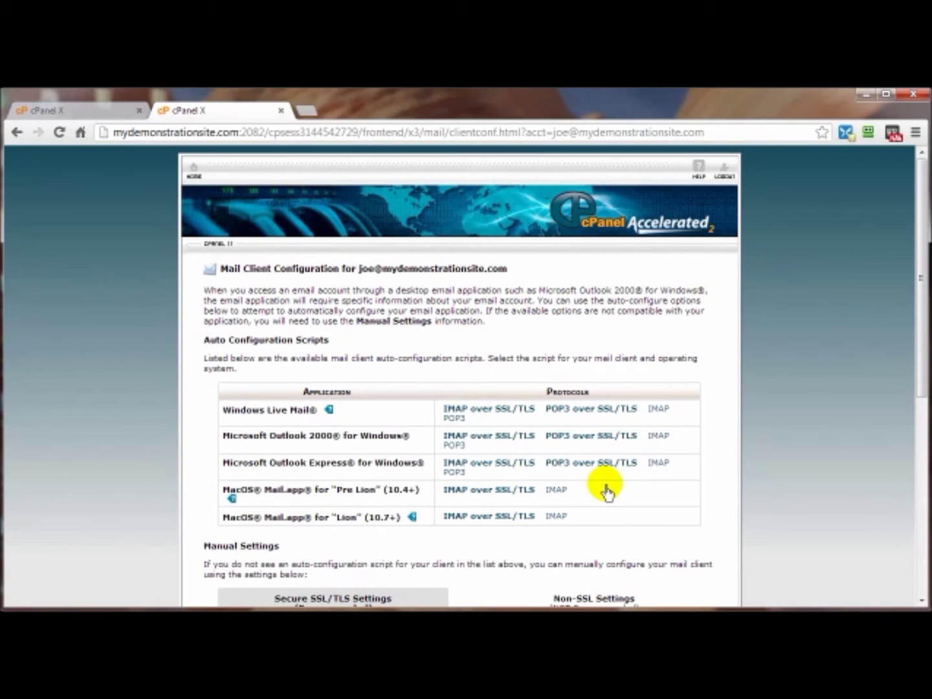
{"action": "left_click", "coordinate": [193, 172]}
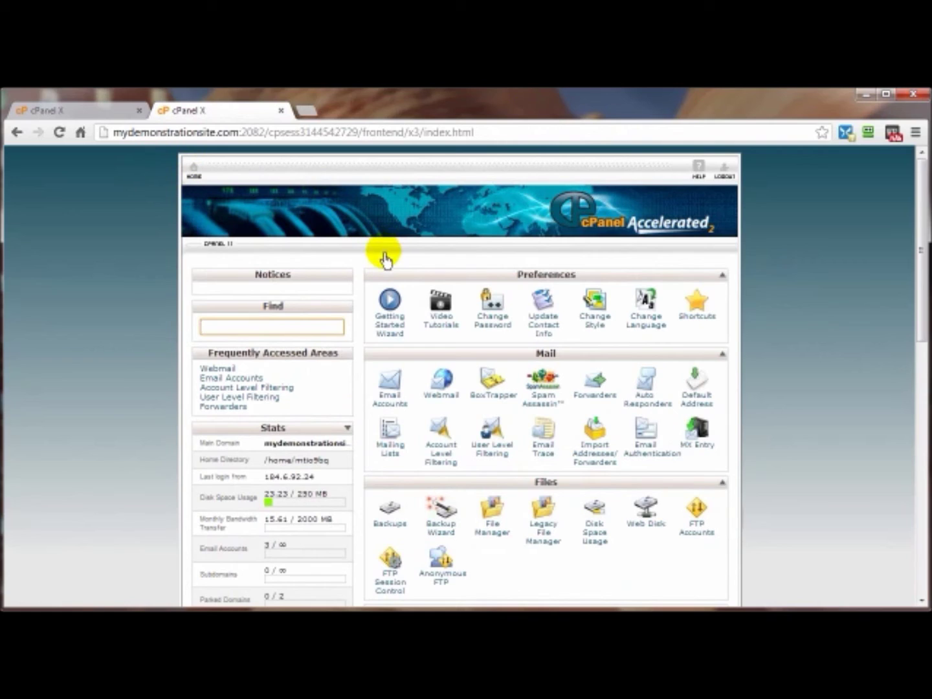